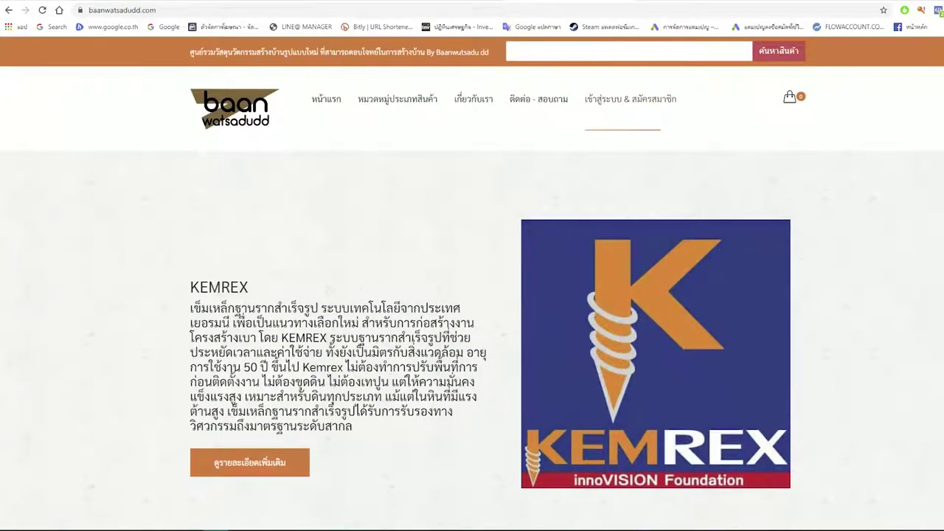
Step: From the KLASSiKLEEN glass cleaner product page, continue to the member login page required before ordering
{"action": "scroll", "coordinate": [473, 295], "scroll_direction": "down", "scroll_amount": 15}
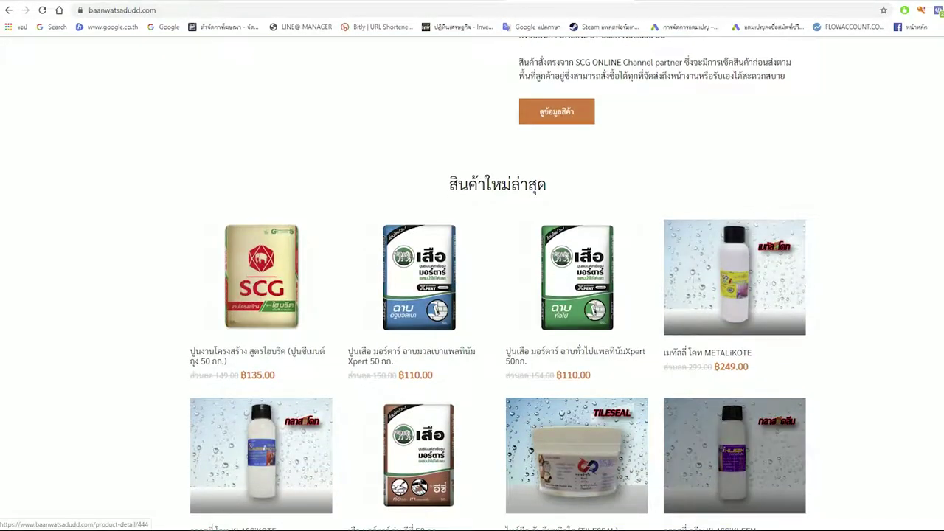
{"action": "scroll", "coordinate": [734, 454], "scroll_direction": "down", "scroll_amount": 2}
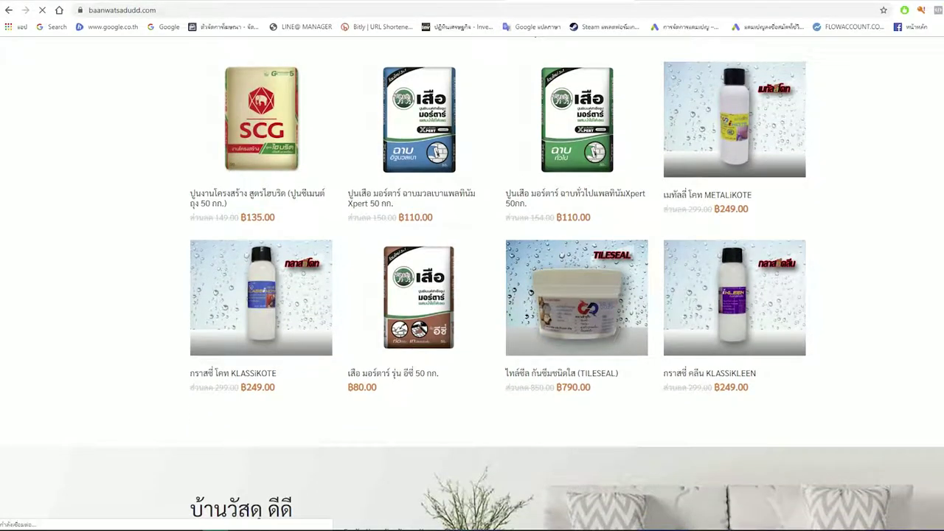
{"action": "scroll", "coordinate": [472, 284], "scroll_direction": "down", "scroll_amount": 2}
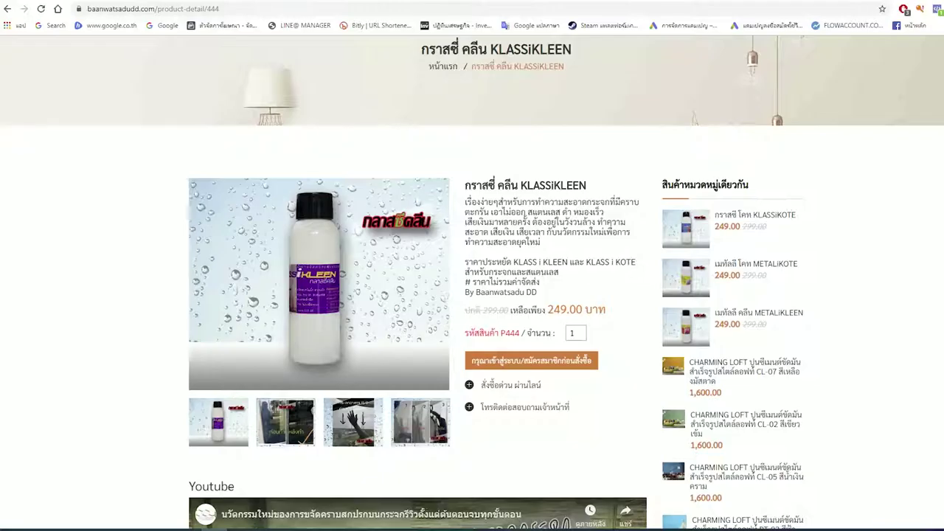
{"action": "scroll", "coordinate": [472, 295], "scroll_direction": "up", "scroll_amount": 2}
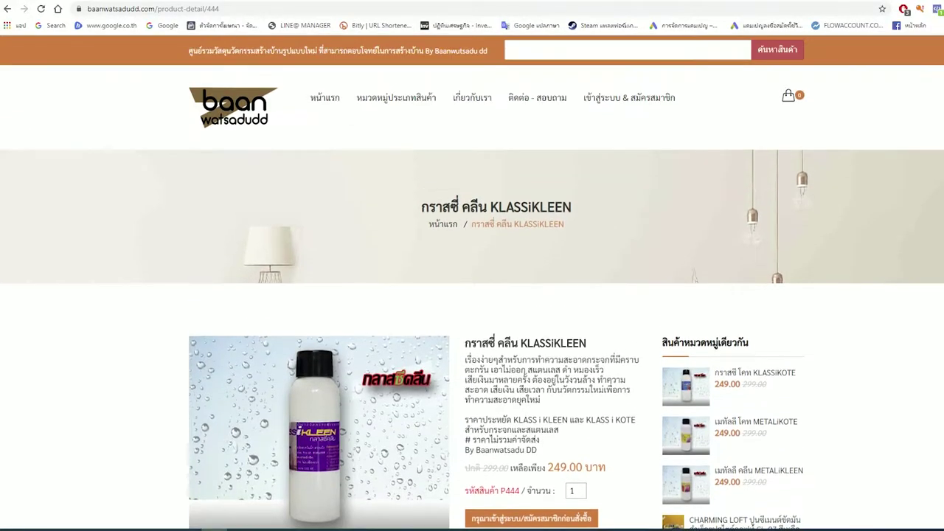
{"action": "scroll", "coordinate": [472, 295], "scroll_direction": "down", "scroll_amount": 3}
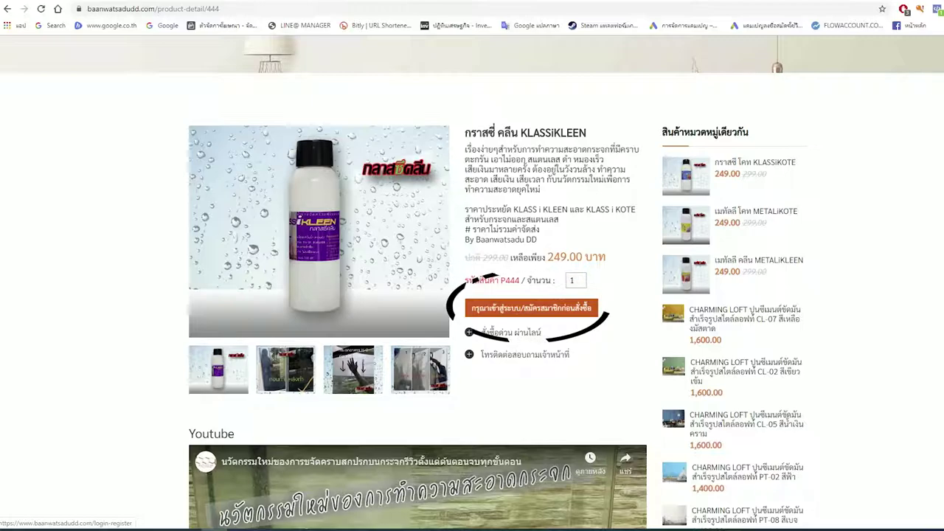
{"action": "left_click", "coordinate": [530, 307]}
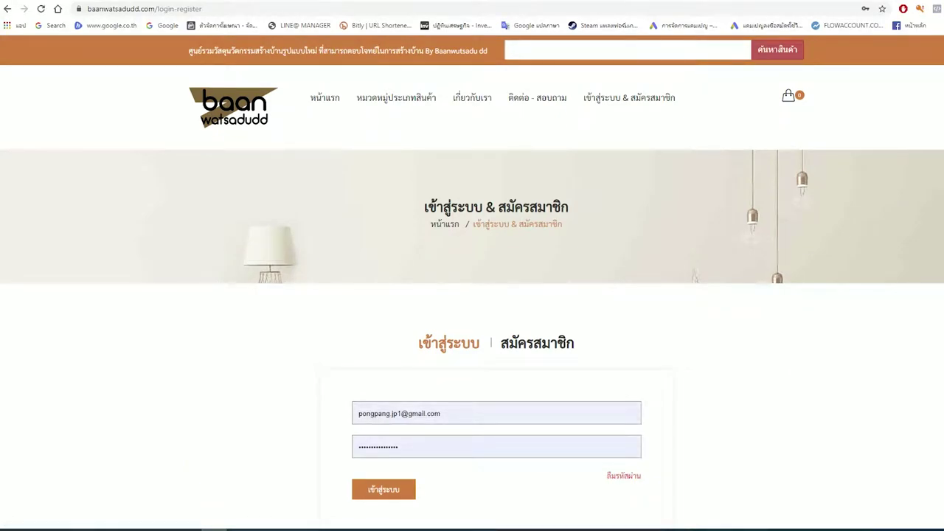
Step: Switch the login page to the สมัครสมาชิก new-member registration form
{"action": "scroll", "coordinate": [472, 295], "scroll_direction": "down", "scroll_amount": 2}
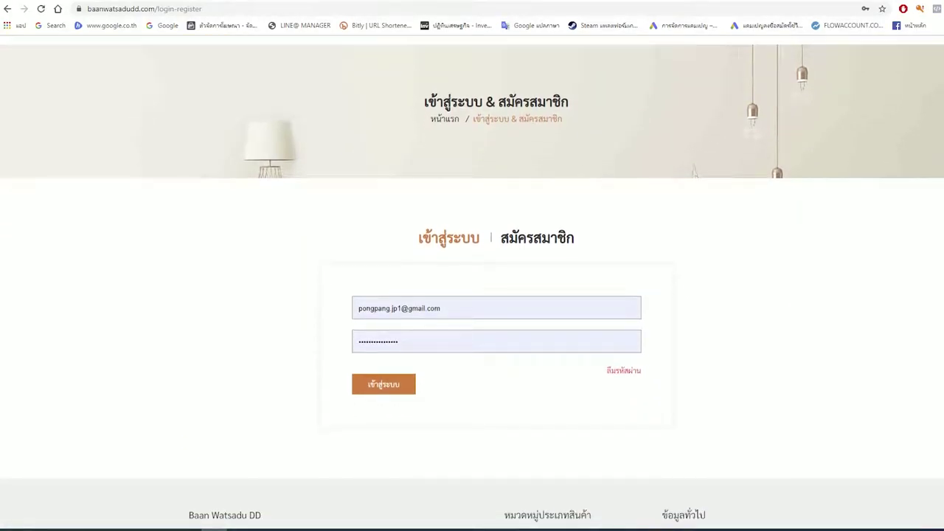
{"action": "key", "text": "alt+Left"}
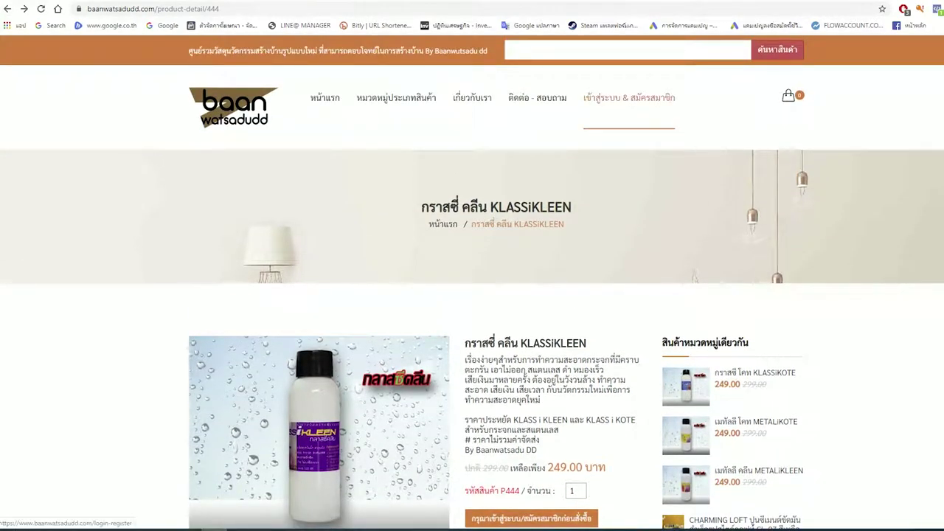
{"action": "key", "text": "alt+Right"}
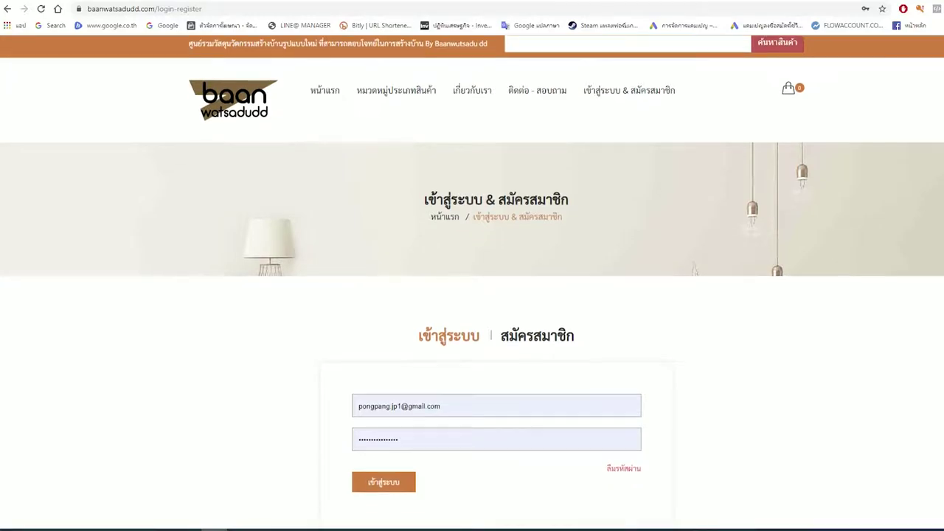
{"action": "scroll", "coordinate": [495, 243], "scroll_direction": "down", "scroll_amount": 2}
{"action": "left_click", "coordinate": [537, 237]}
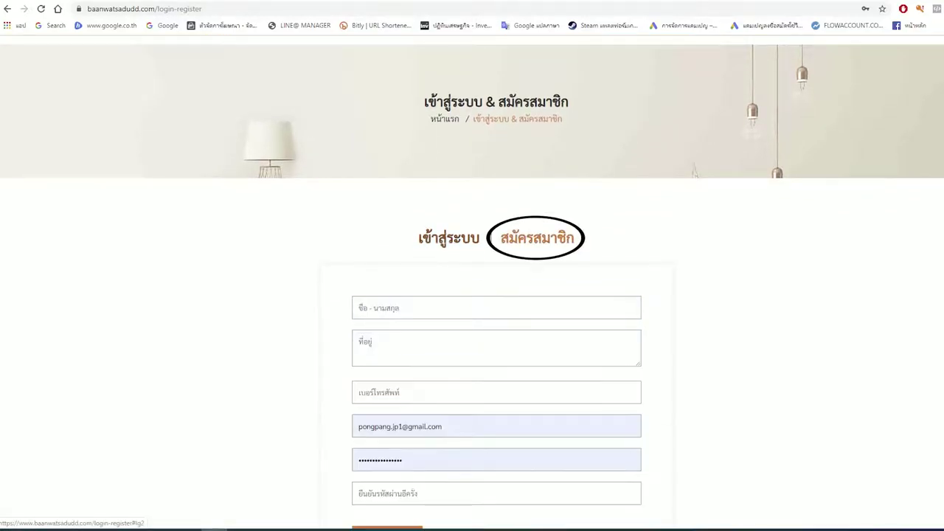
{"action": "scroll", "coordinate": [473, 295], "scroll_direction": "down", "scroll_amount": 2}
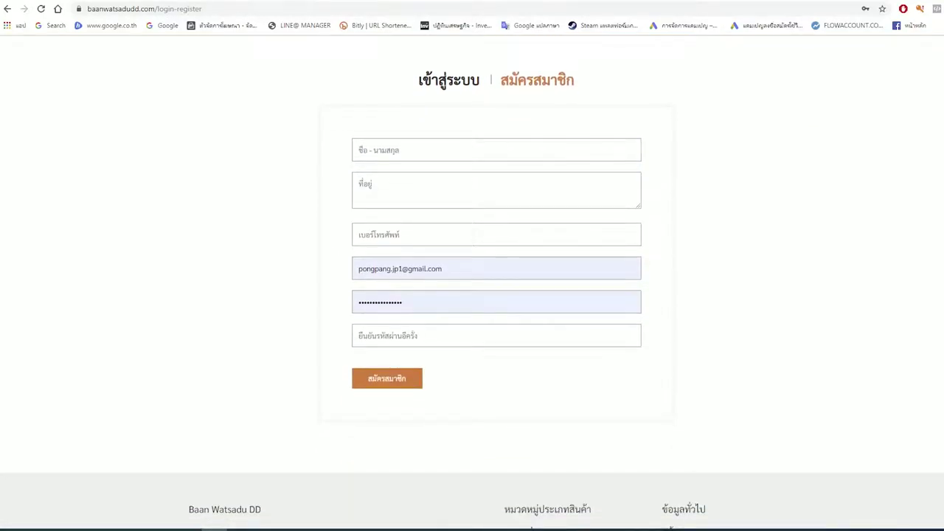
{"action": "scroll", "coordinate": [472, 295], "scroll_direction": "up", "scroll_amount": 1}
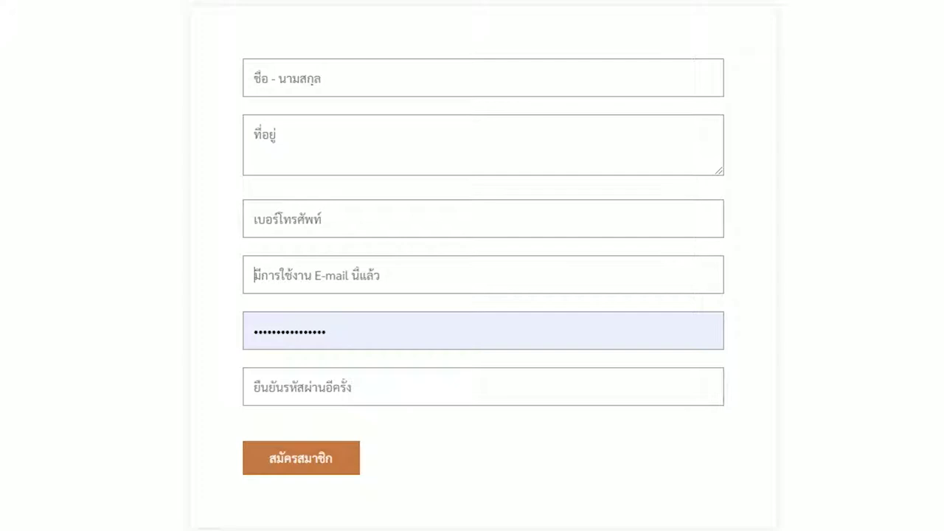
Step: Enter the new member's full name, postal address and phone number in the registration form
{"action": "left_click", "coordinate": [255, 78]}
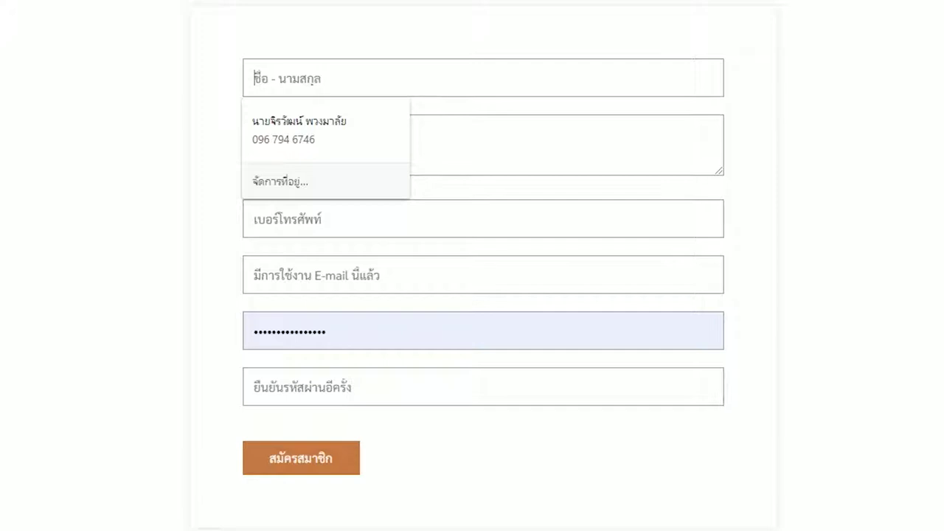
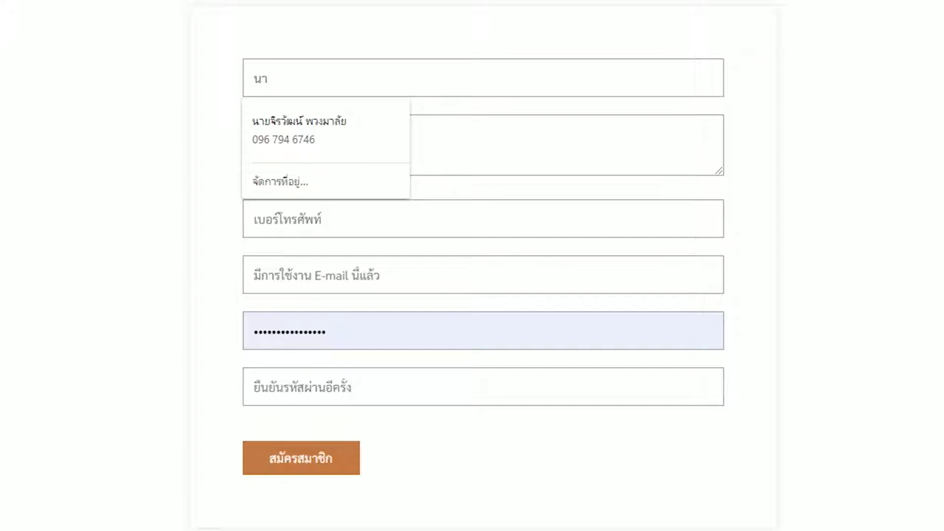
{"action": "key", "text": "Tab"}
{"action": "type", "text": "151 ม.1 ต."}
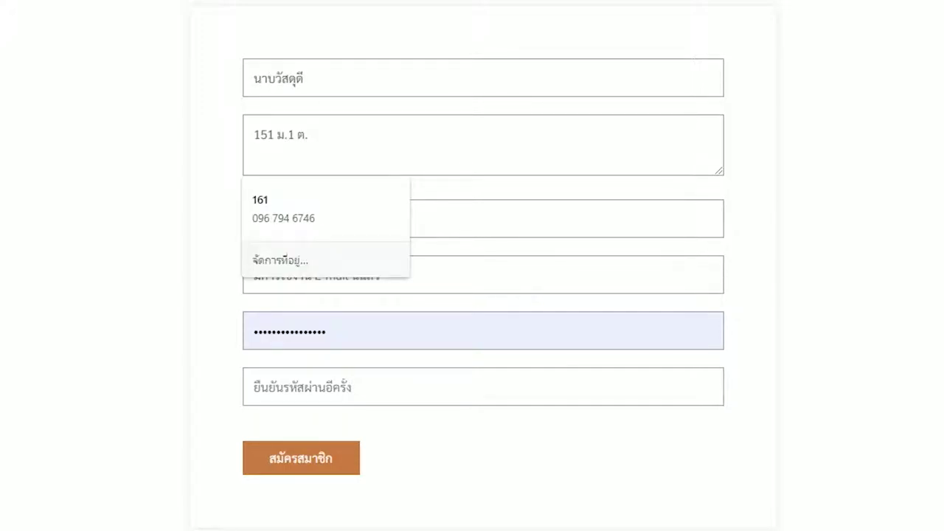
{"action": "type", "text": "บ้านดี อ.บ้านดี จ."}
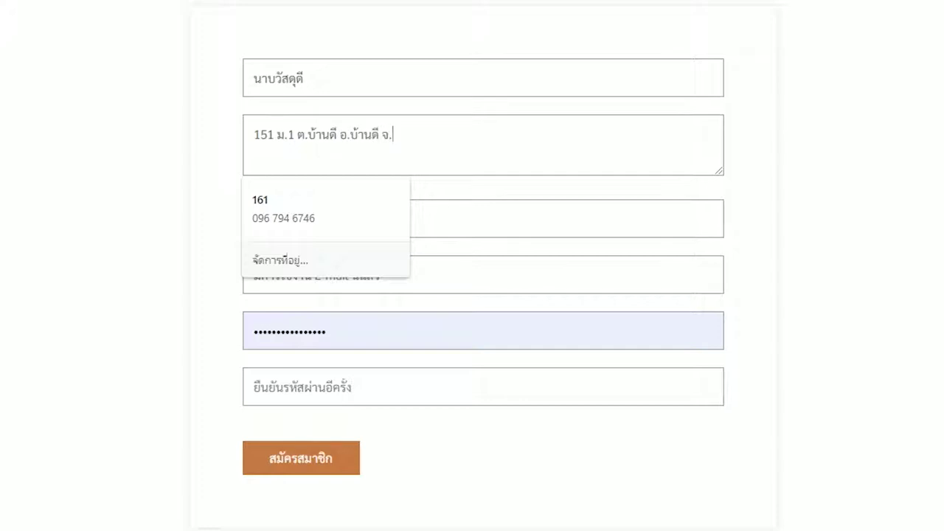
{"action": "type", "text": "บ้านดี 55555"}
{"action": "left_click", "coordinate": [288, 219]}
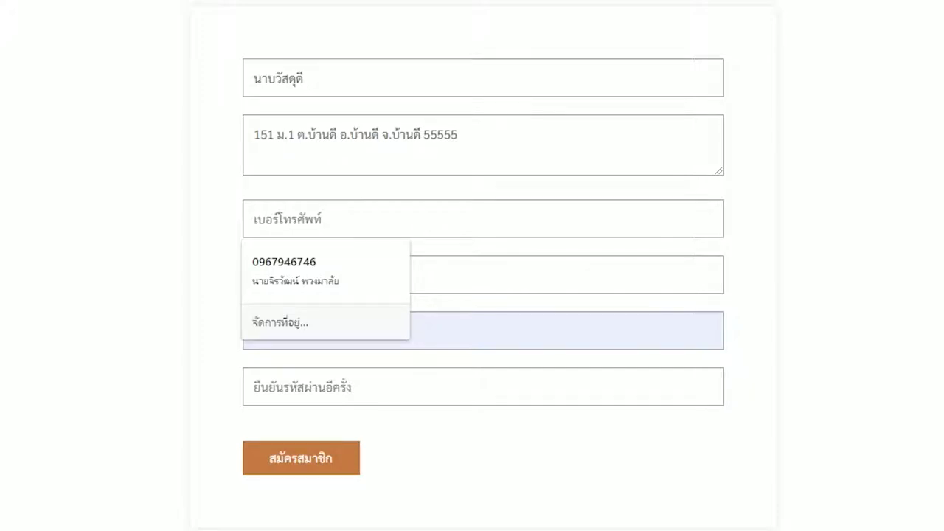
{"action": "type", "text": "08112345678"}
Step: Fill in the member's e-mail, enter and confirm the account password, then submit the registration
{"action": "left_click", "coordinate": [310, 275]}
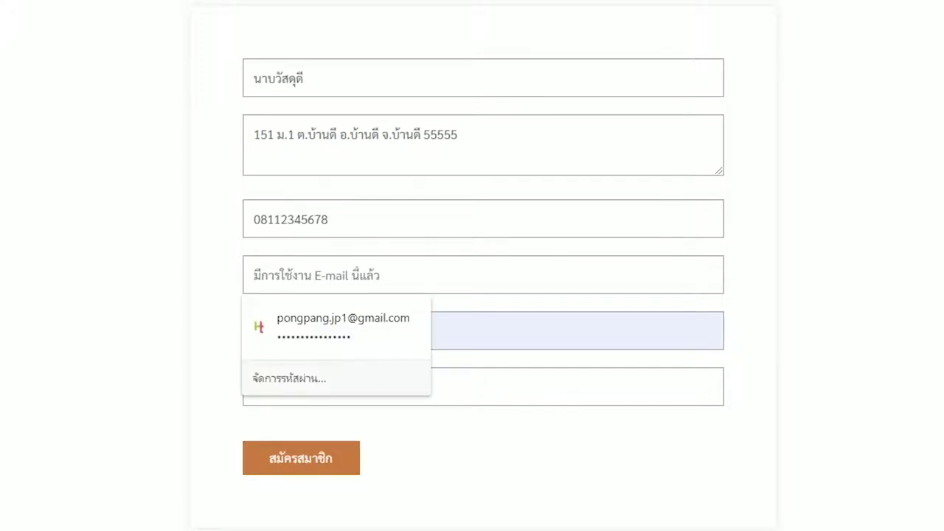
{"action": "key", "text": "Tab"}
{"action": "type", "text": "123456789"}
{"action": "key", "text": "Tab"}
{"action": "type", "text": "123456789"}
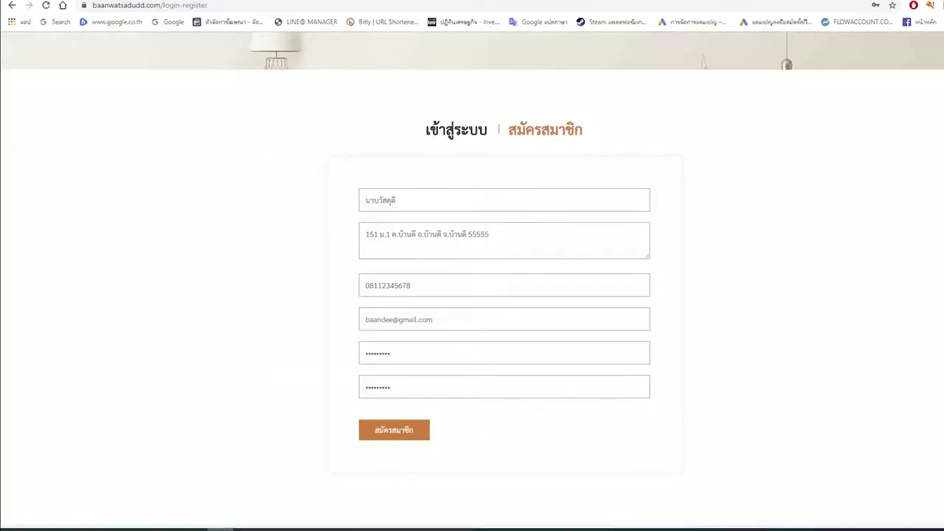
{"action": "left_click", "coordinate": [394, 430]}
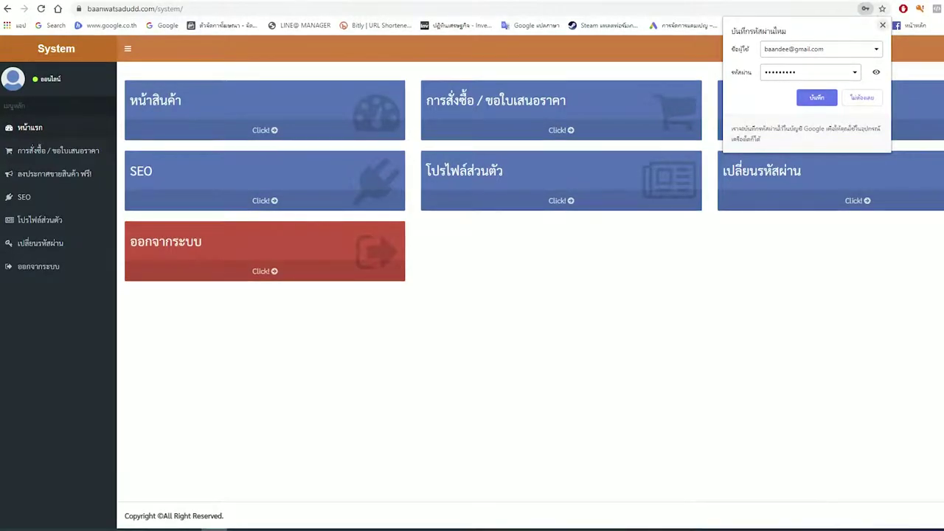
Step: Save the new login in Chrome and view the member's empty orders and quotations list
{"action": "left_click", "coordinate": [817, 97]}
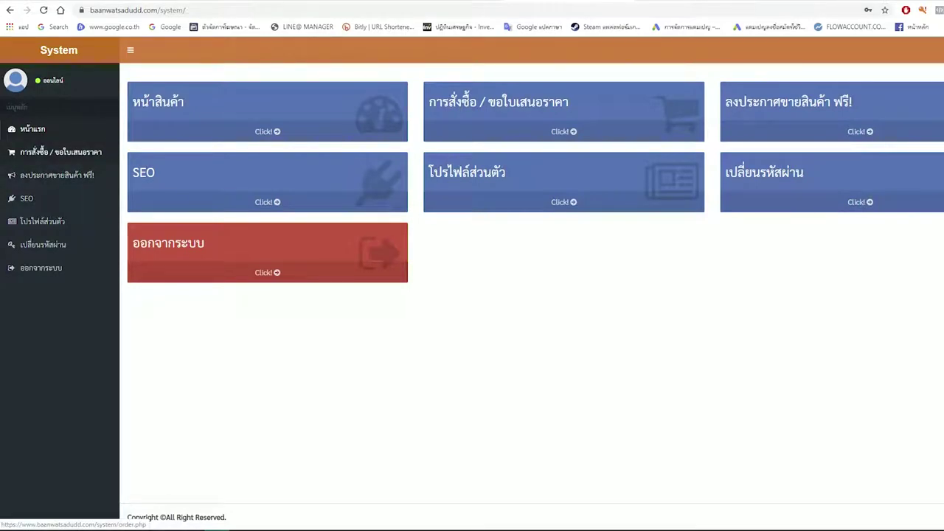
{"action": "left_click", "coordinate": [60, 151]}
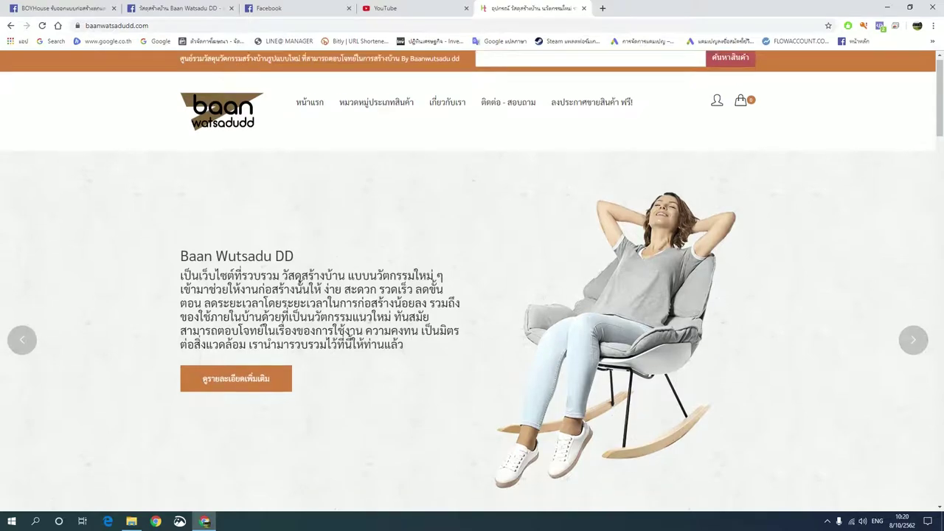
Step: Open the KLASSiKLEEN product page (code P444, 249.00 baht) from the newest products grid
{"action": "scroll", "coordinate": [472, 281], "scroll_direction": "down", "scroll_amount": 7}
{"action": "scroll", "coordinate": [685, 284], "scroll_direction": "down", "scroll_amount": 10}
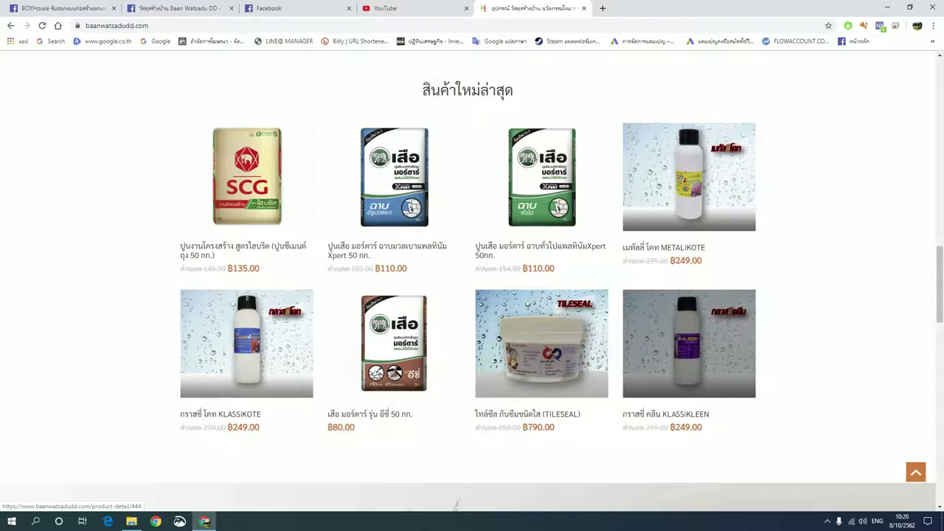
{"action": "left_click", "coordinate": [689, 343]}
{"action": "scroll", "coordinate": [469, 280], "scroll_direction": "down", "scroll_amount": 2}
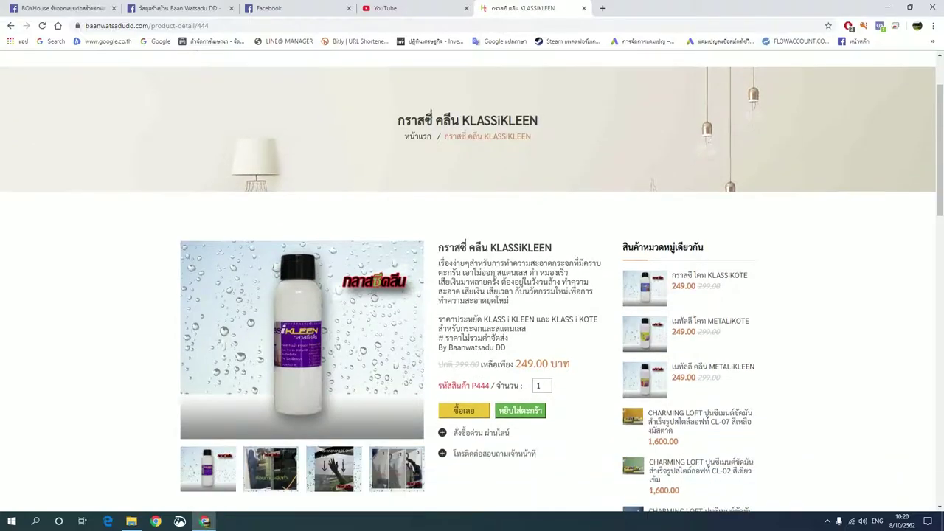
{"action": "scroll", "coordinate": [469, 280], "scroll_direction": "down", "scroll_amount": 2}
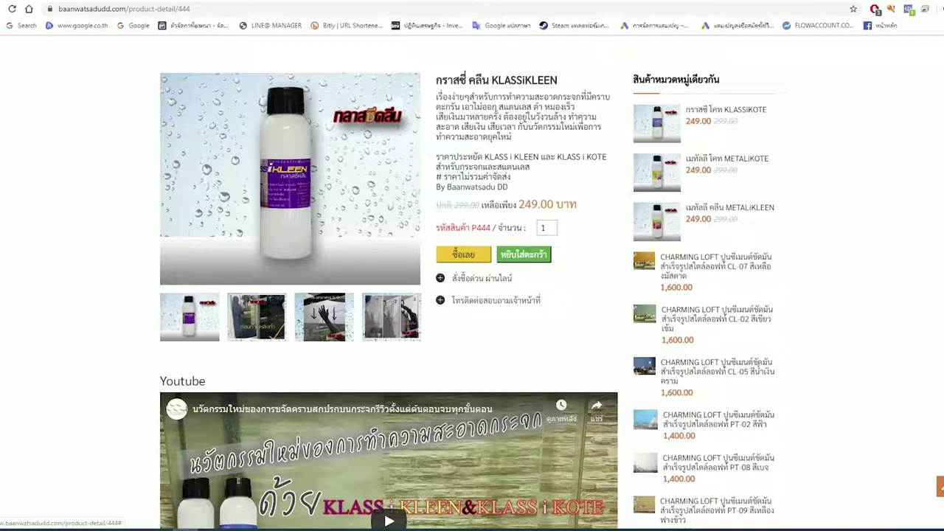
{"action": "left_click", "coordinate": [480, 278]}
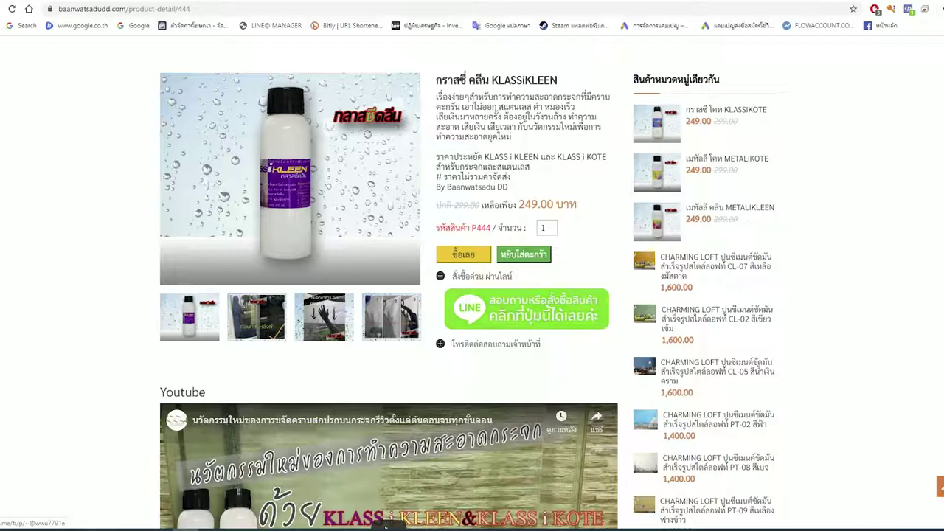
{"action": "left_click", "coordinate": [526, 308]}
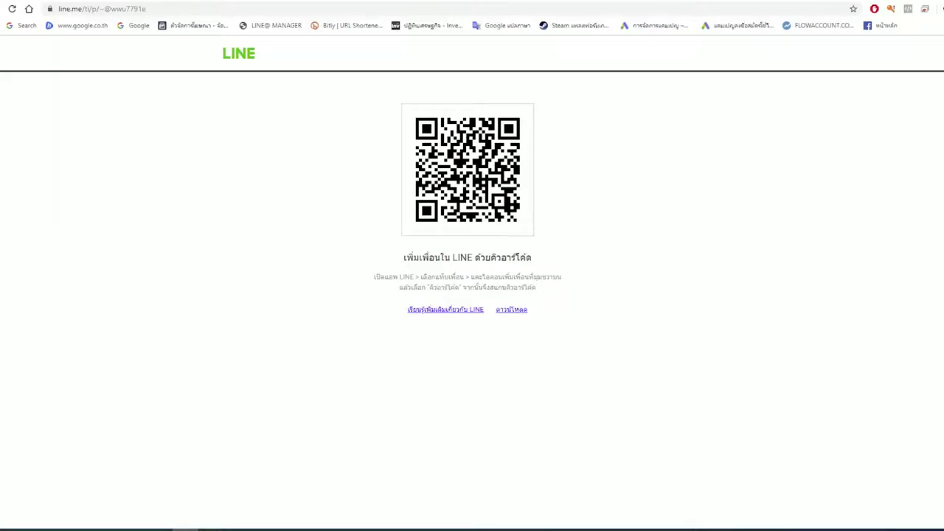
{"action": "key", "text": "ctrl+w"}
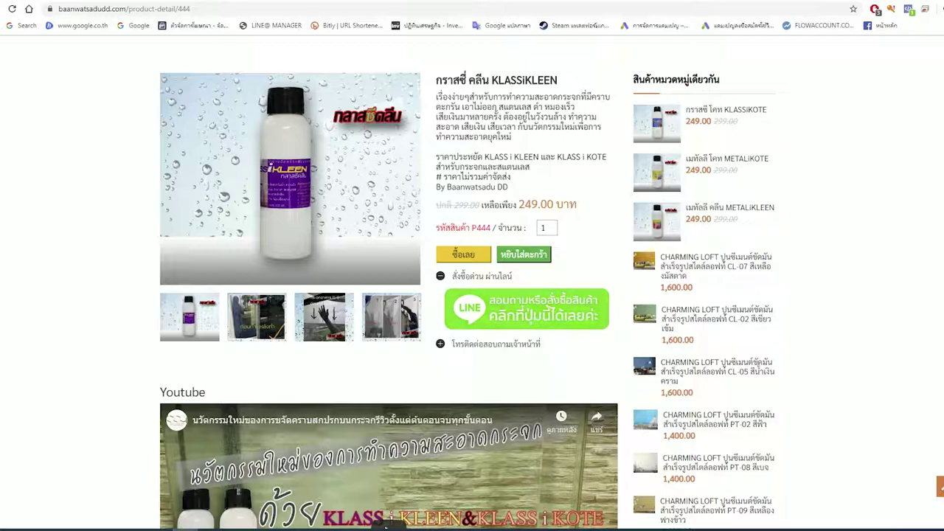
{"action": "left_click", "coordinate": [472, 276]}
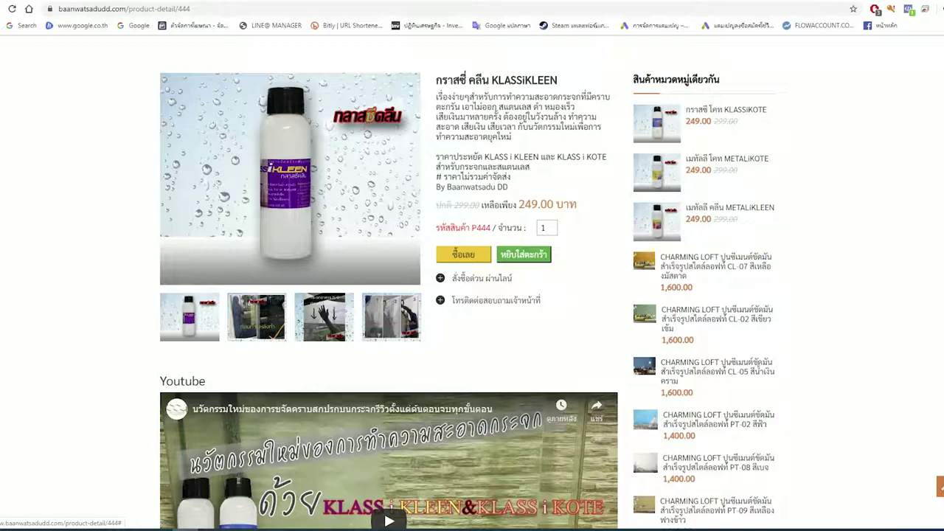
{"action": "left_click", "coordinate": [487, 300]}
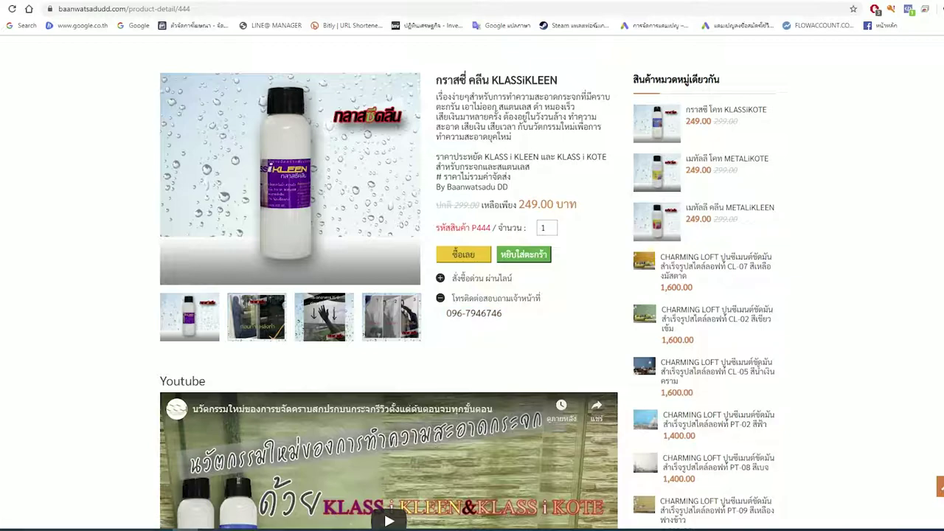
{"action": "left_click", "coordinate": [487, 298]}
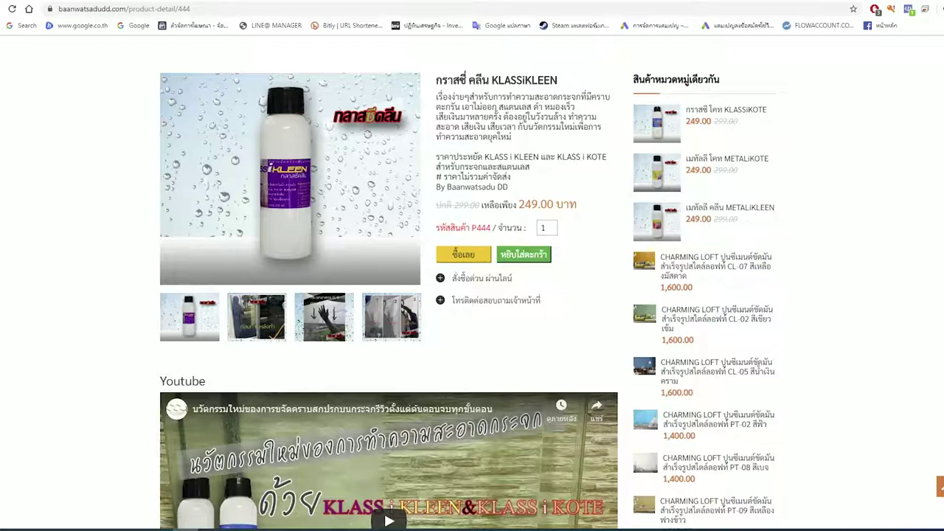
{"action": "scroll", "coordinate": [552, 333], "scroll_direction": "up", "scroll_amount": 2}
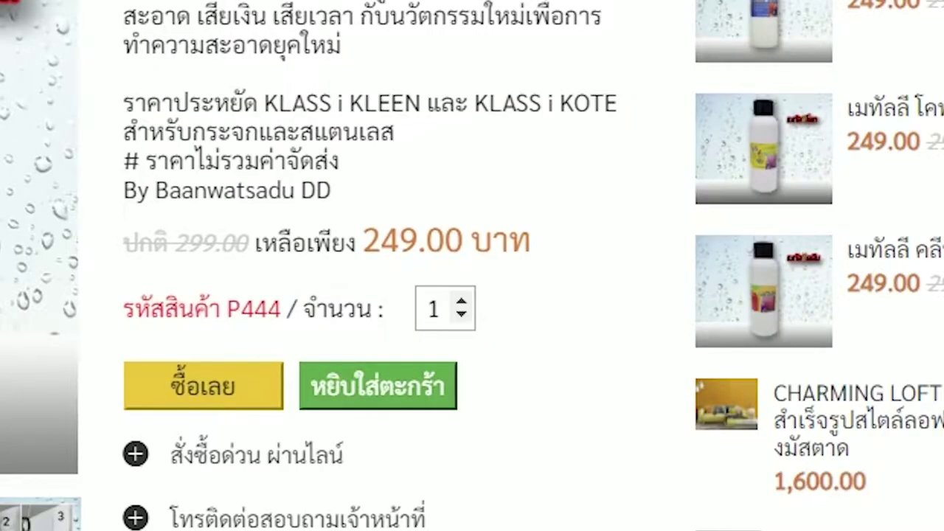
Step: Change the KLASSiKLEEN order quantity from 1 to 2 and go to the cart
{"action": "left_click", "coordinate": [461, 312]}
{"action": "key", "text": "BackSpace"}
{"action": "type", "text": "2"}
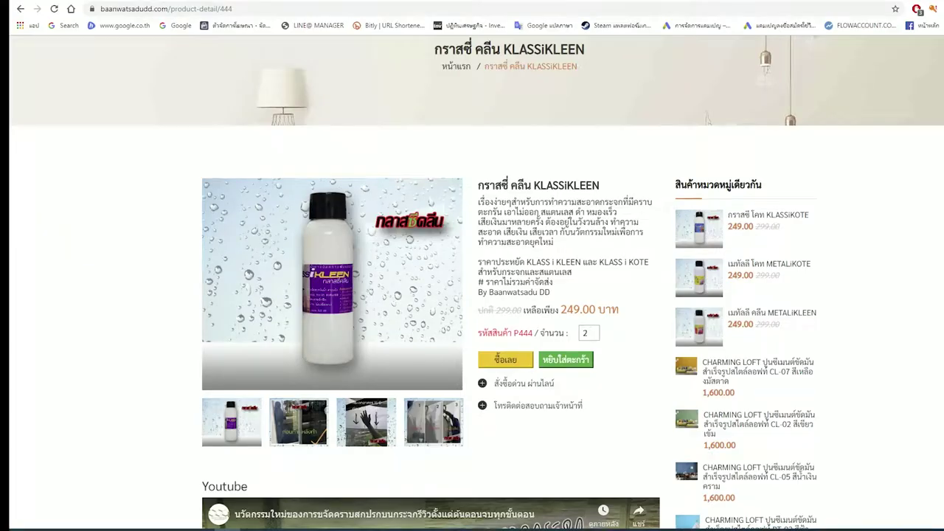
{"action": "scroll", "coordinate": [685, 396], "scroll_direction": "down", "scroll_amount": 2}
{"action": "scroll", "coordinate": [684, 396], "scroll_direction": "up", "scroll_amount": 2}
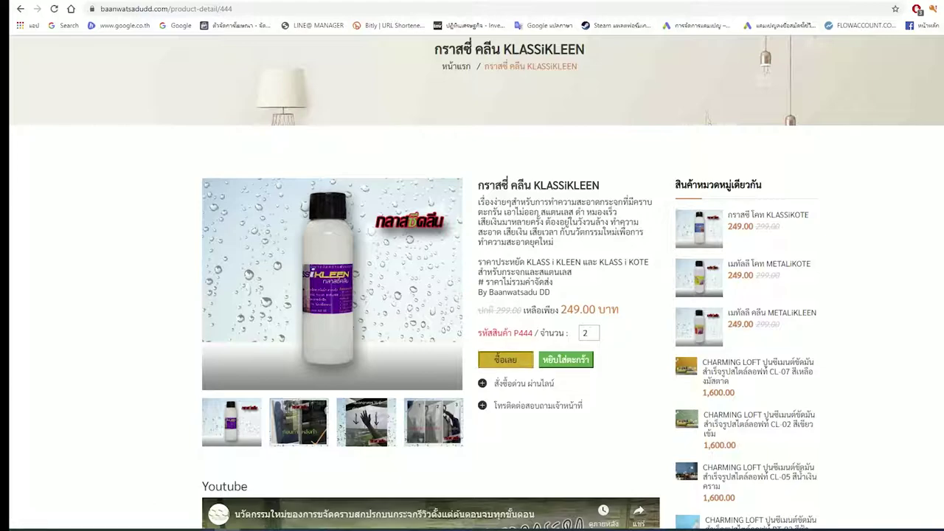
{"action": "scroll", "coordinate": [472, 295], "scroll_direction": "down", "scroll_amount": 1}
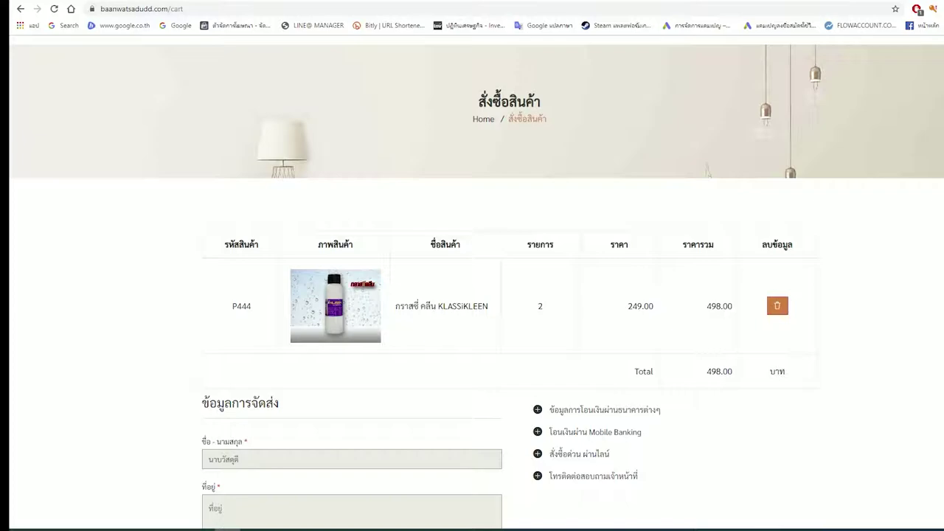
Step: Tick 'ยืนยันข้อมูลการจัดส่งว่าถูกต้องแล้ว' to confirm the shipping details in the cart
{"action": "scroll", "coordinate": [472, 295], "scroll_direction": "down", "scroll_amount": 1}
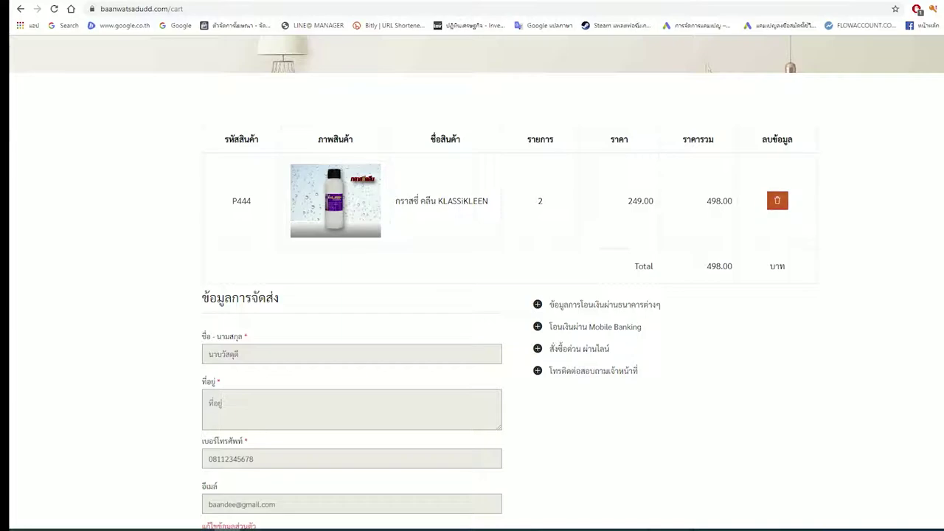
{"action": "scroll", "coordinate": [472, 295], "scroll_direction": "down", "scroll_amount": 1}
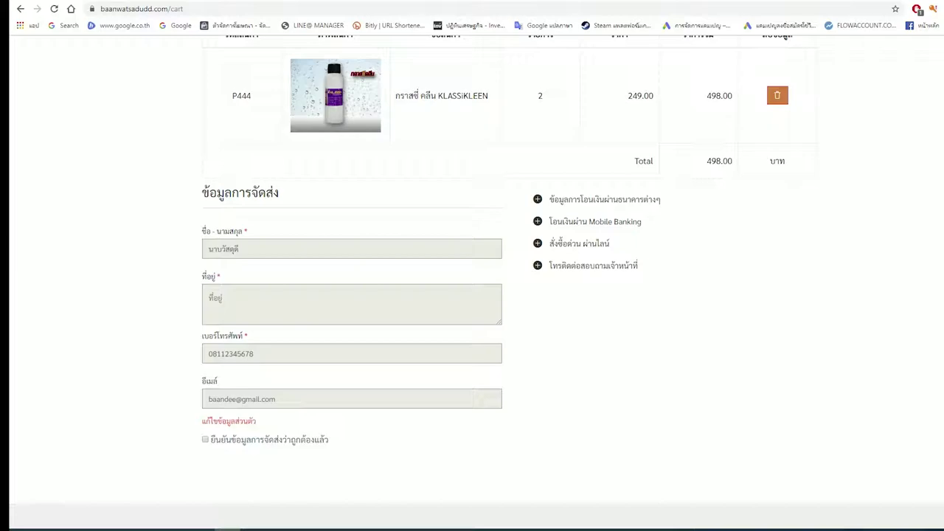
{"action": "scroll", "coordinate": [206, 388], "scroll_direction": "down", "scroll_amount": 1}
{"action": "left_click", "coordinate": [206, 386]}
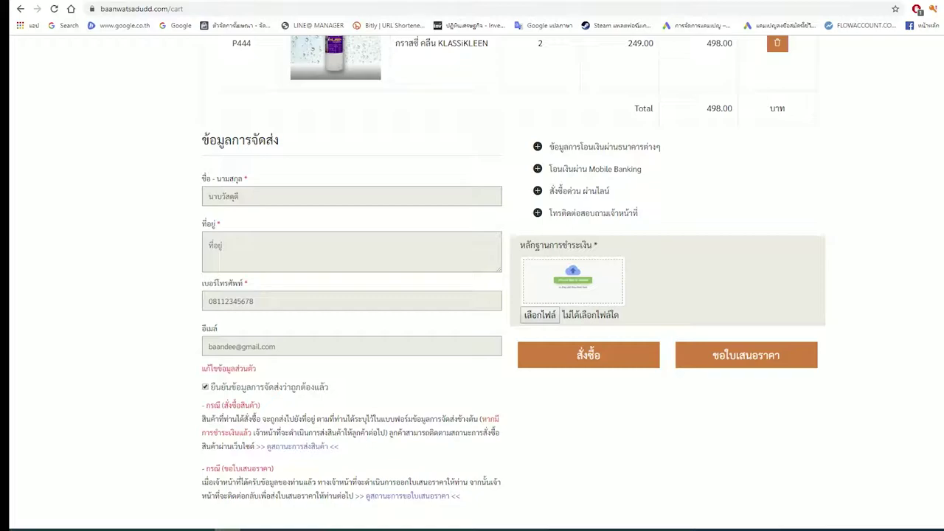
{"action": "scroll", "coordinate": [513, 269], "scroll_direction": "down", "scroll_amount": 1}
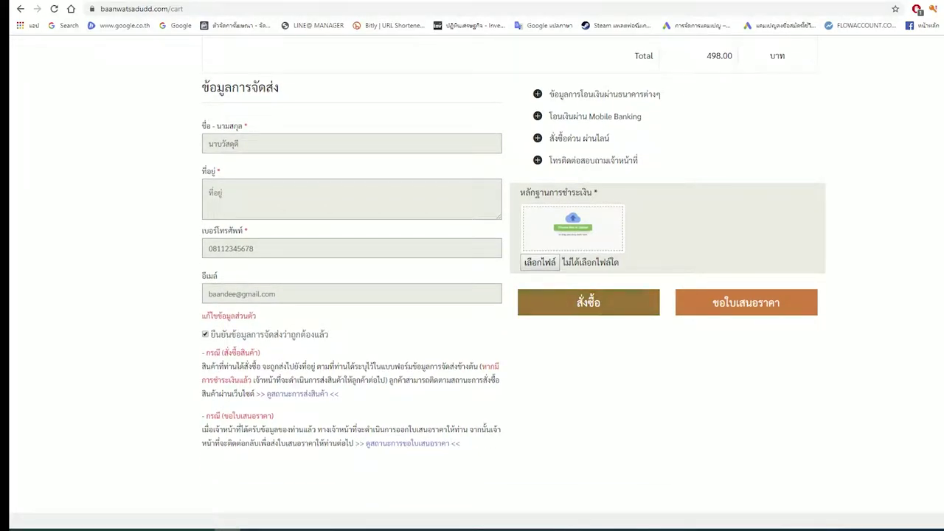
{"action": "scroll", "coordinate": [706, 66], "scroll_direction": "up", "scroll_amount": 4}
{"action": "scroll", "coordinate": [707, 66], "scroll_direction": "down", "scroll_amount": 3}
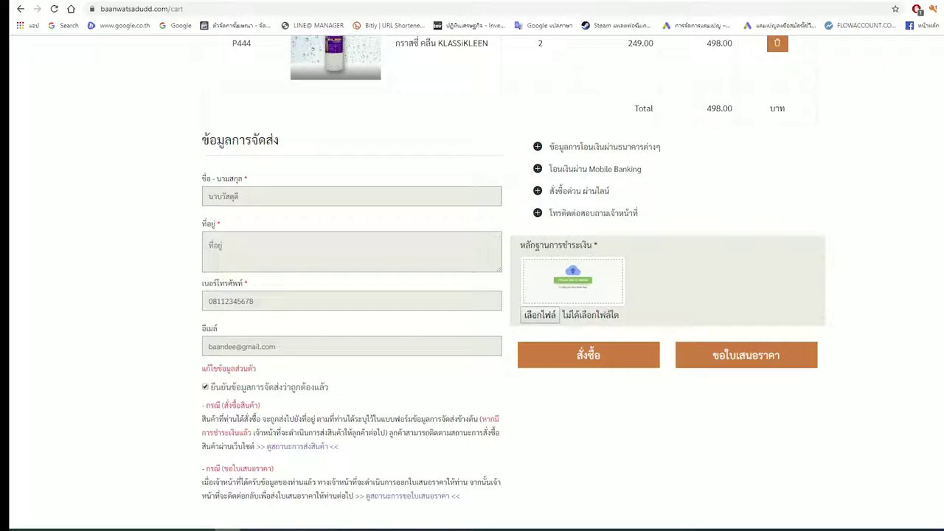
{"action": "scroll", "coordinate": [472, 280], "scroll_direction": "up", "scroll_amount": 3}
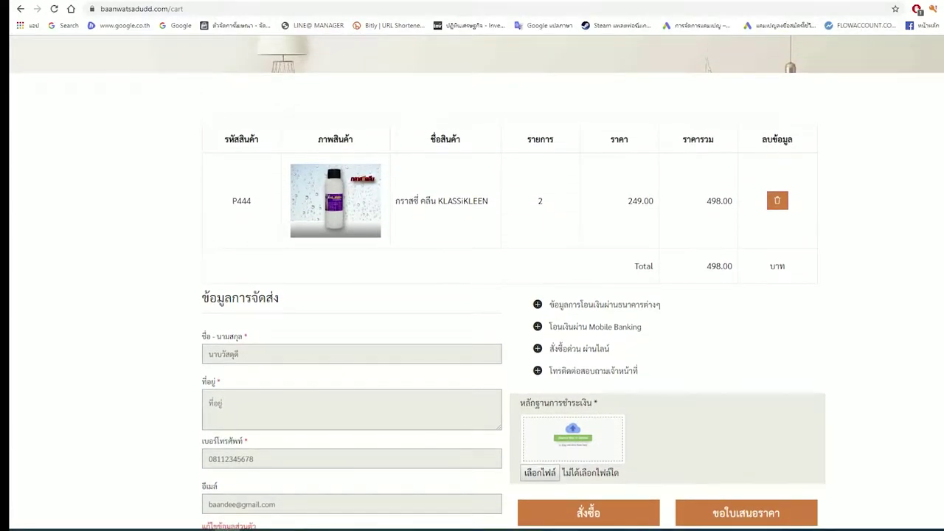
{"action": "scroll", "coordinate": [472, 281], "scroll_direction": "down", "scroll_amount": 1}
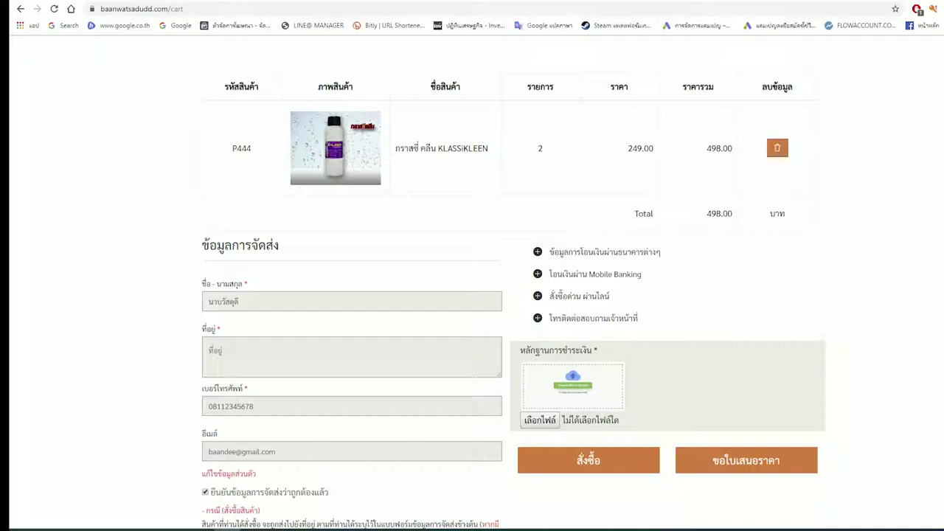
{"action": "scroll", "coordinate": [472, 280], "scroll_direction": "down", "scroll_amount": 1}
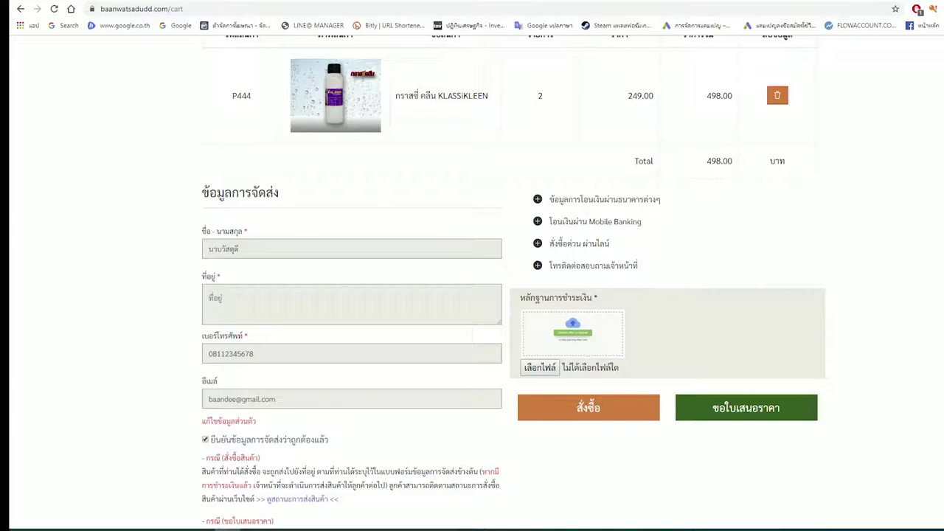
{"action": "scroll", "coordinate": [514, 282], "scroll_direction": "up", "scroll_amount": 2}
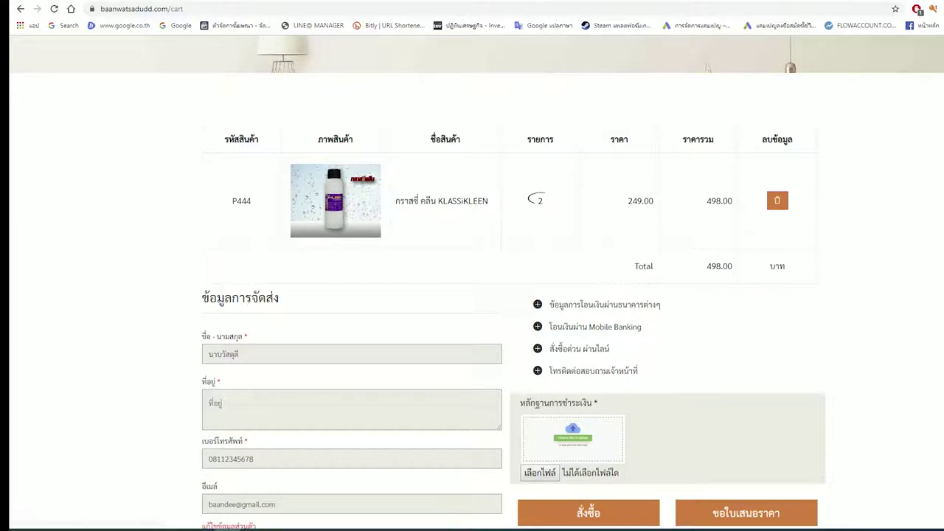
{"action": "scroll", "coordinate": [706, 66], "scroll_direction": "down", "scroll_amount": 2}
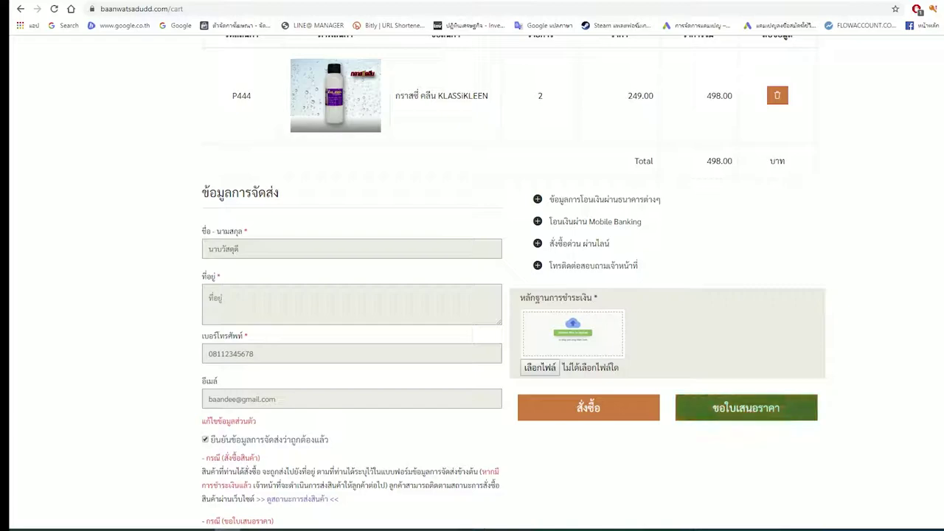
{"action": "scroll", "coordinate": [746, 407], "scroll_direction": "up", "scroll_amount": 1}
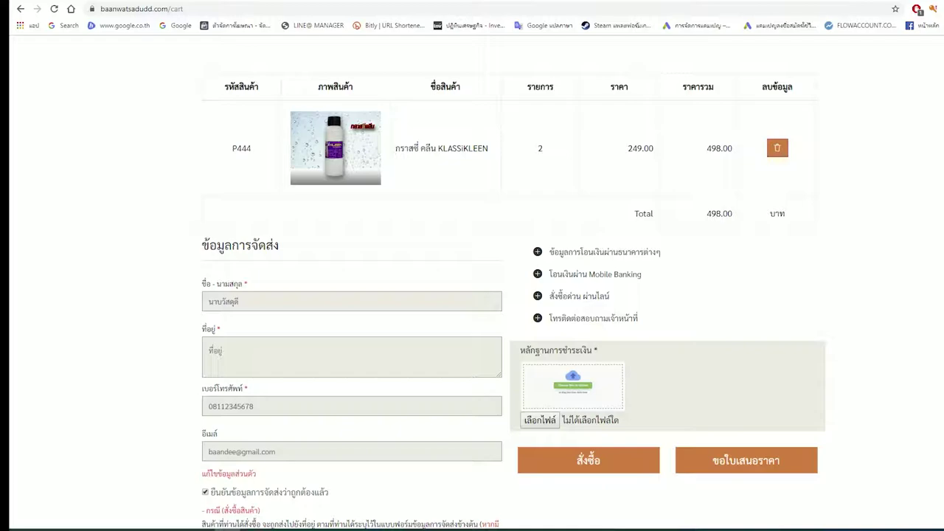
{"action": "scroll", "coordinate": [472, 295], "scroll_direction": "down", "scroll_amount": 1}
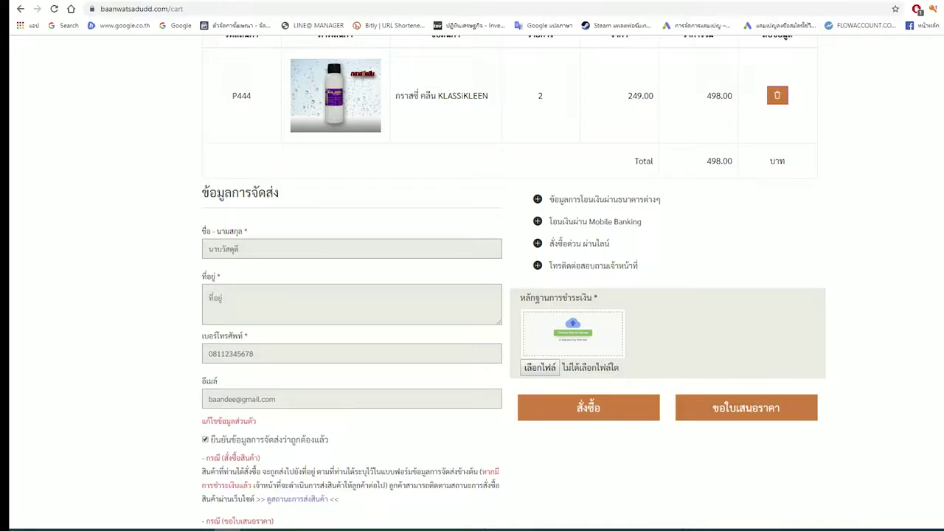
{"action": "scroll", "coordinate": [472, 295], "scroll_direction": "up", "scroll_amount": 1}
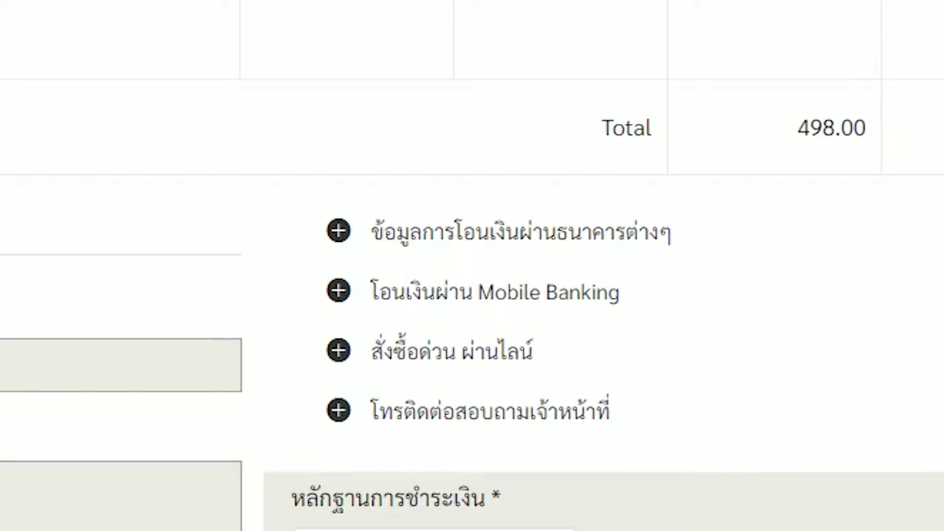
{"action": "left_click_drag", "start_coordinate": [502, 267], "coordinate": [632, 267]}
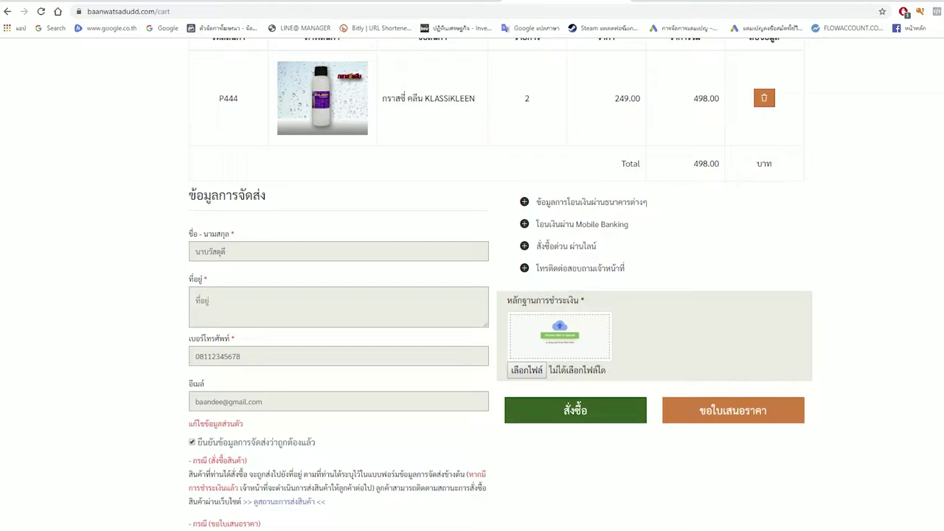
Step: Place the order for the two KLASSiKLEEN bottles with the สั่งซื้อ button
{"action": "left_click", "coordinate": [575, 410]}
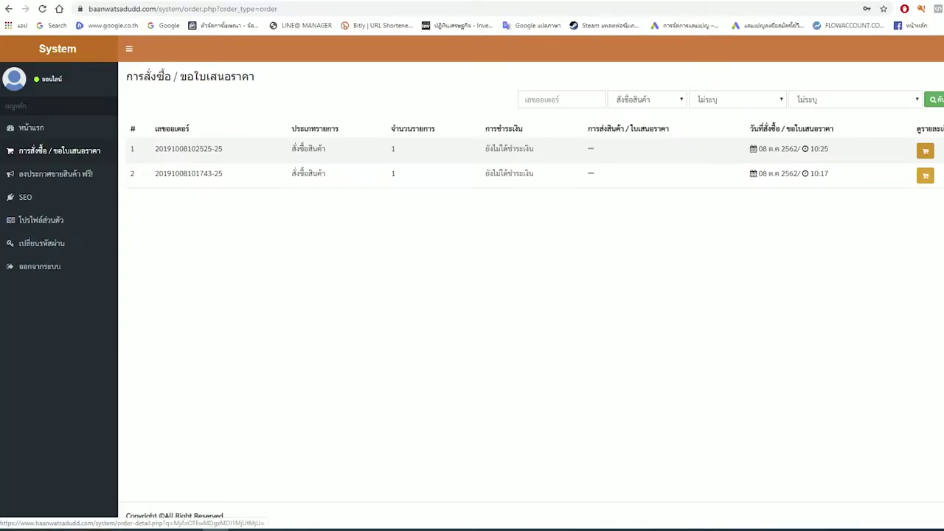
Step: Review the newest order's detail, then go to the 'ลงประกาศขายสินค้า ฟรี!' product-listing page
{"action": "left_click", "coordinate": [925, 151]}
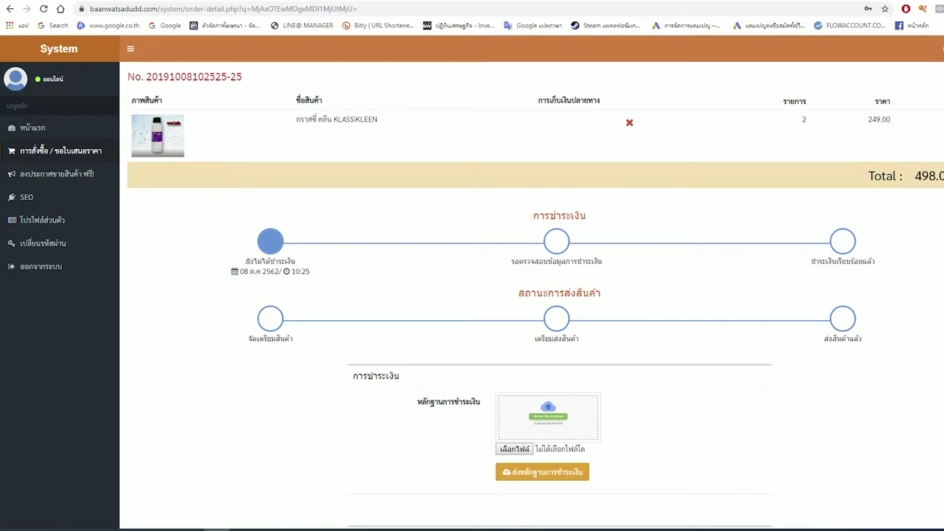
{"action": "scroll", "coordinate": [536, 300], "scroll_direction": "down", "scroll_amount": 1}
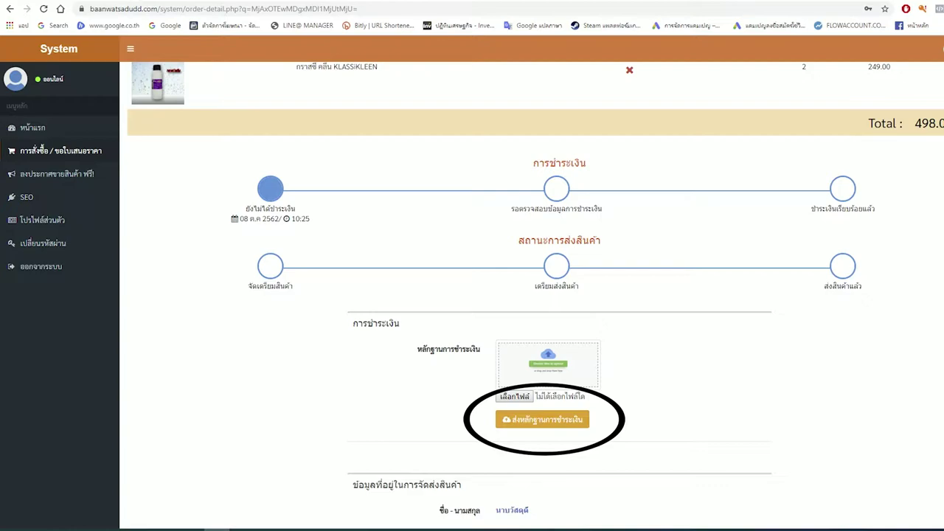
{"action": "scroll", "coordinate": [535, 295], "scroll_direction": "down", "scroll_amount": 3}
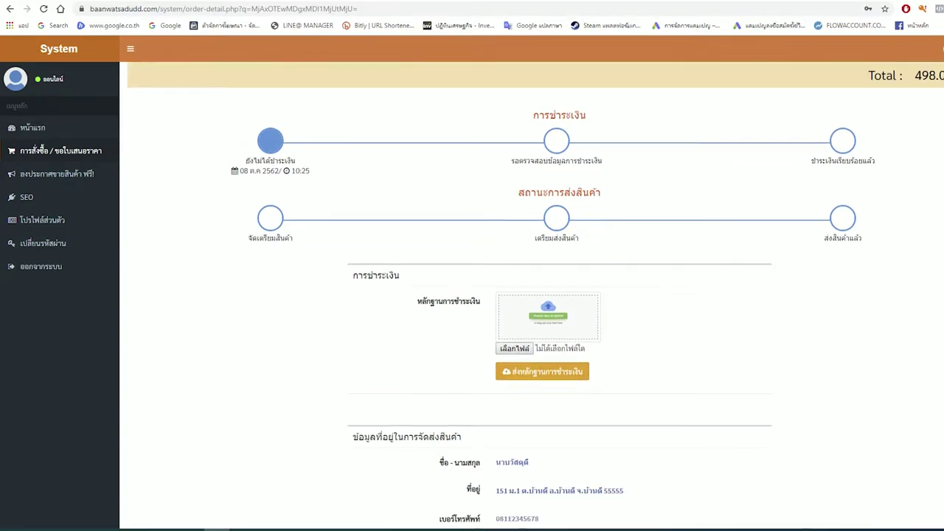
{"action": "scroll", "coordinate": [531, 295], "scroll_direction": "up", "scroll_amount": 4}
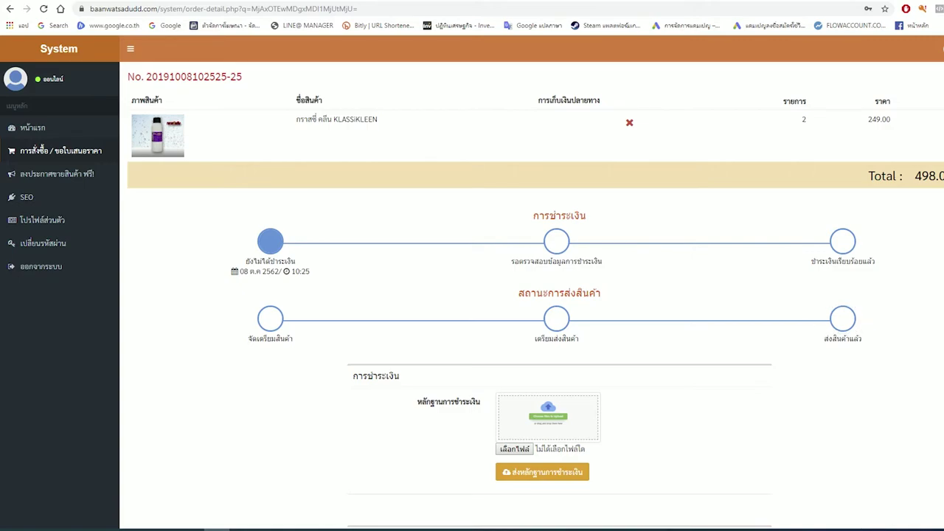
{"action": "scroll", "coordinate": [531, 295], "scroll_direction": "down", "scroll_amount": 3}
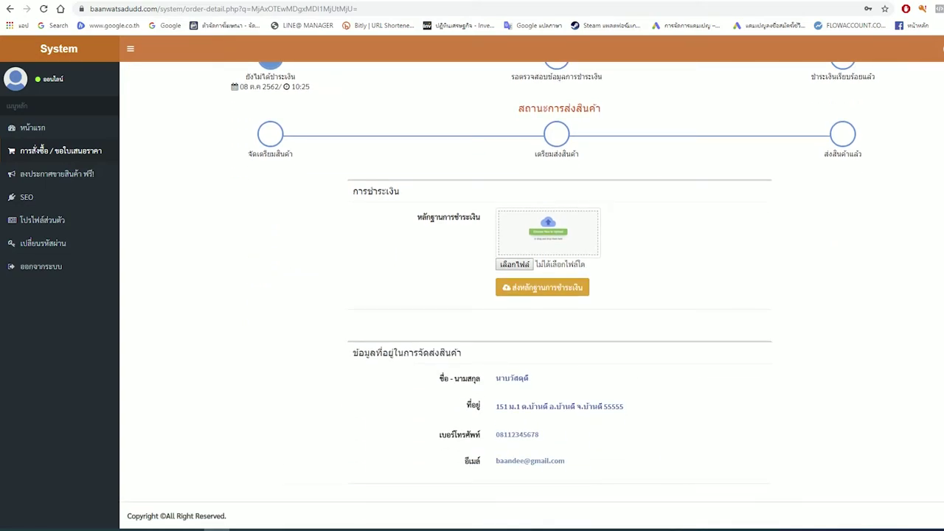
{"action": "scroll", "coordinate": [532, 295], "scroll_direction": "up", "scroll_amount": 3}
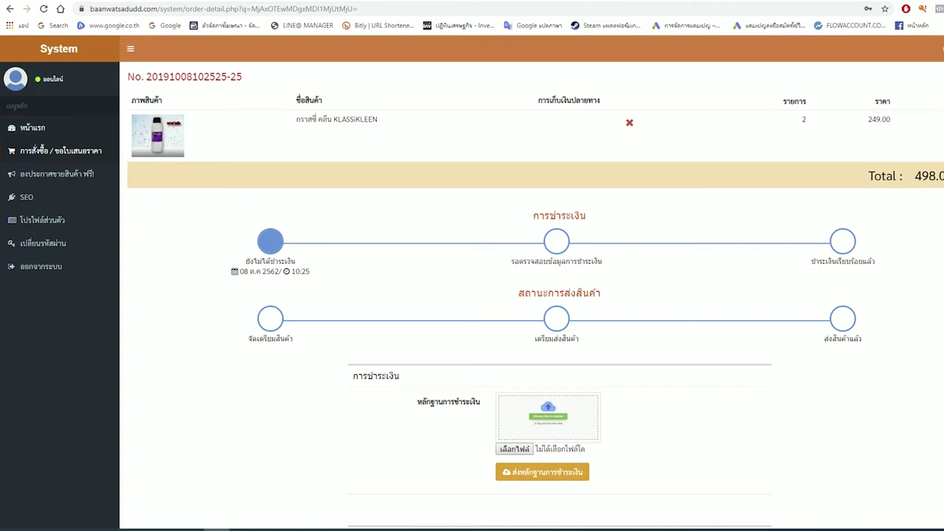
{"action": "left_click", "coordinate": [57, 174]}
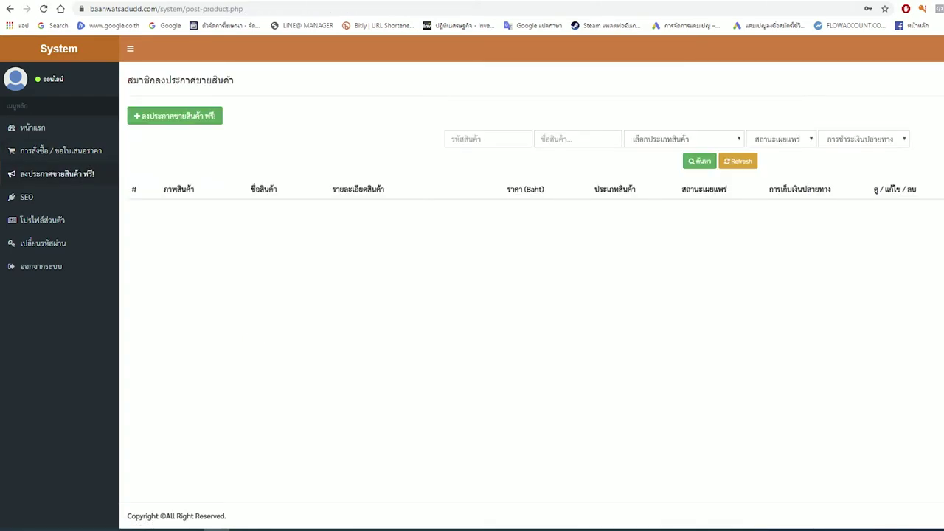